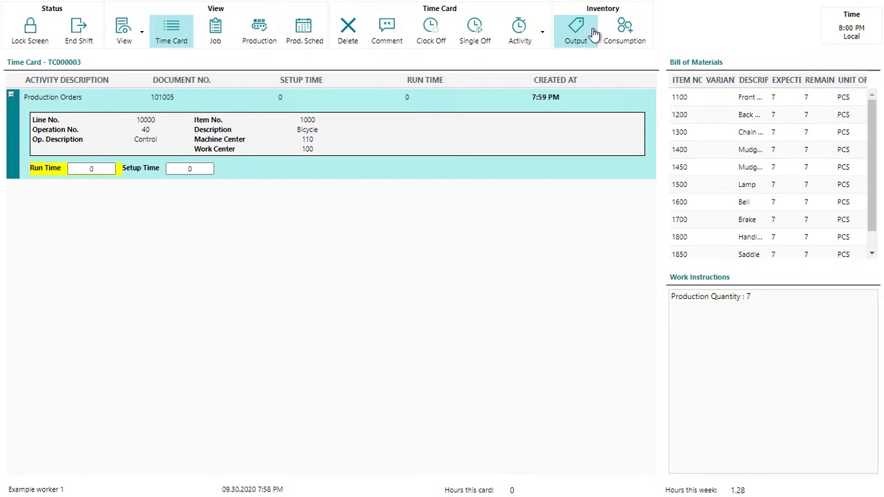
Step: Register an output of 3 units for production order 101005 and confirm it
click(576, 31)
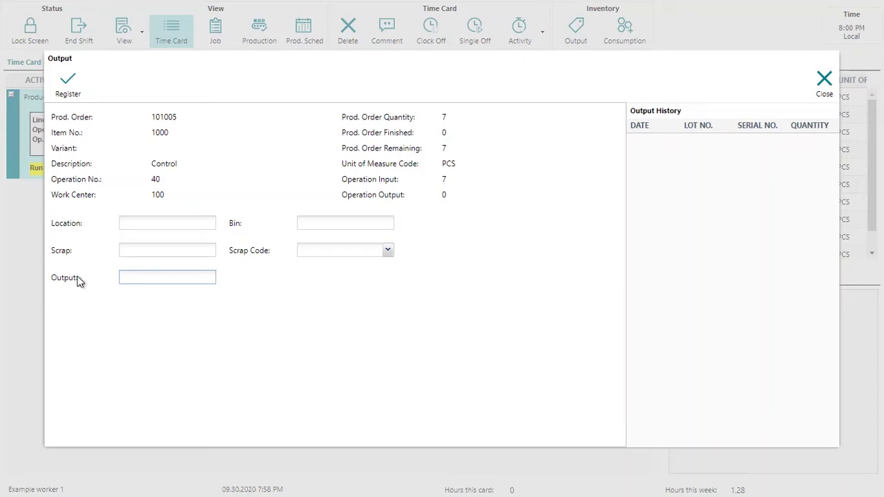
text(3)
click(65, 94)
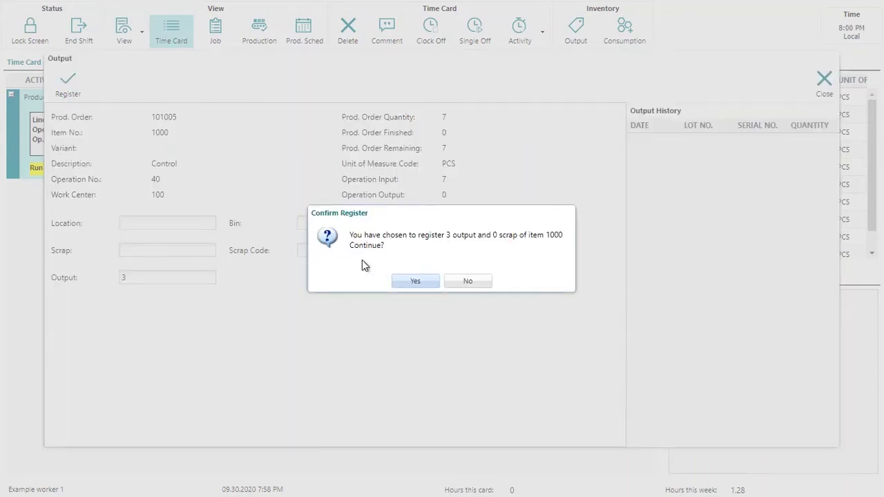
click(412, 282)
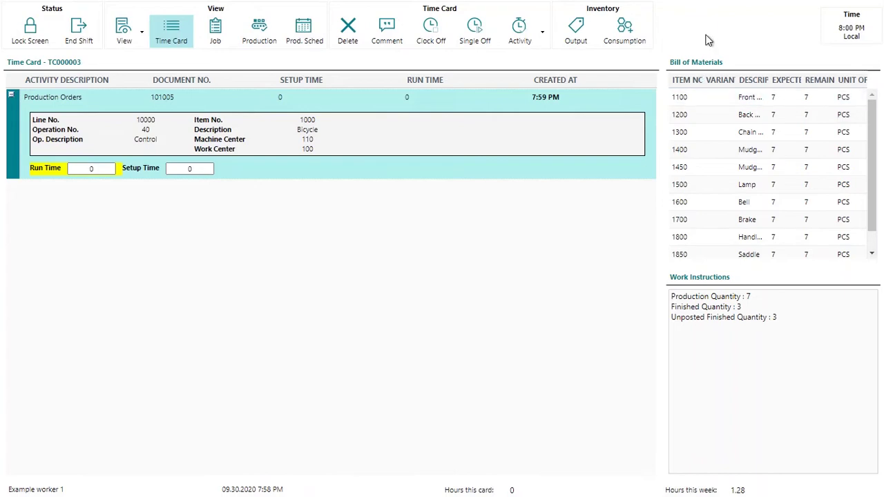
key(alt+Tab)
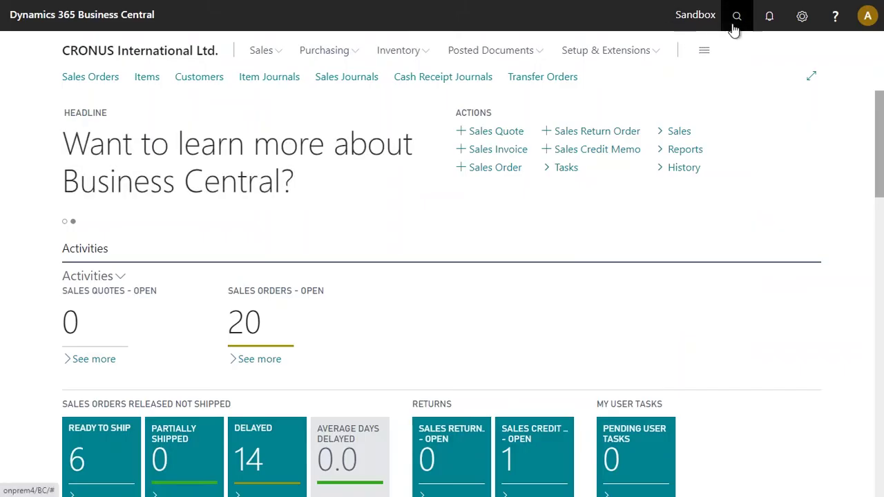
Step: Search 'Capacity Ledger' in Business Central and open the Capacity Ledger Entries list
click(736, 20)
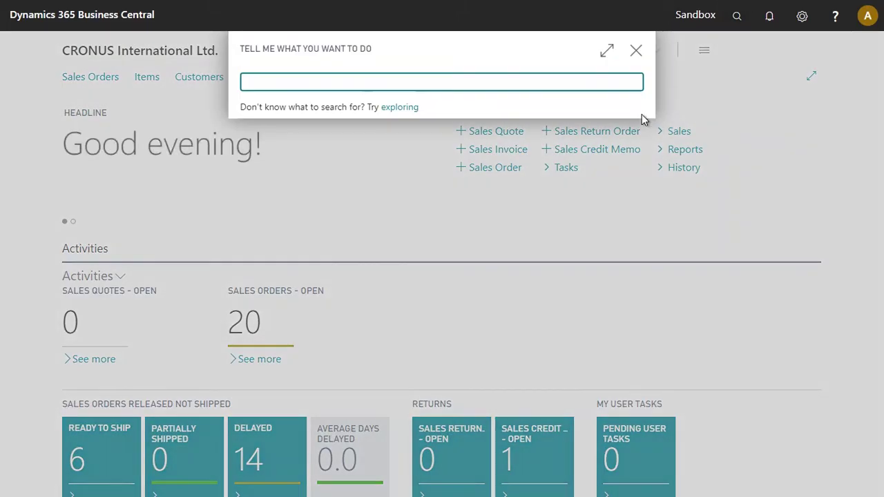
text(CAPAC)
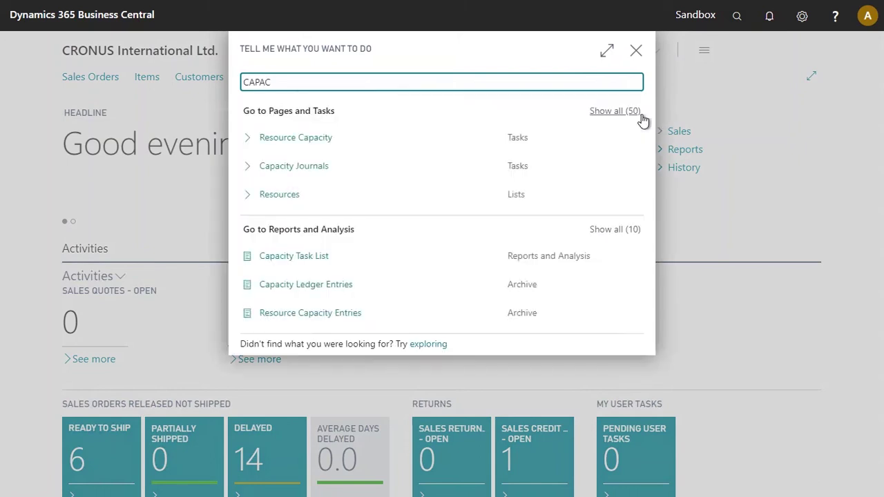
text(ITY LEDGE)
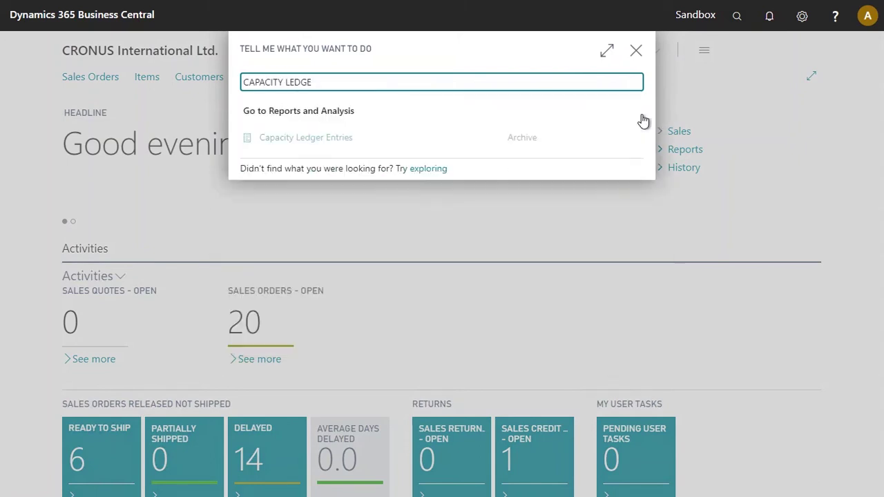
click(336, 141)
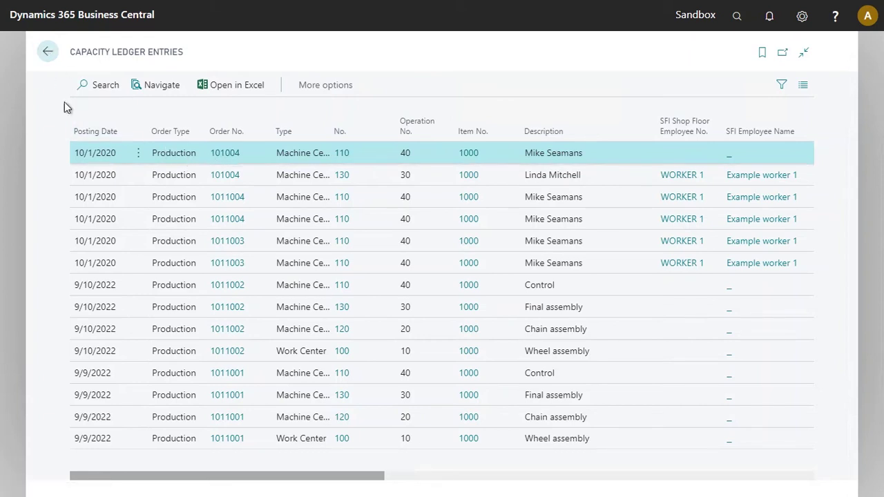
Step: From the home page, search 'Output Journal' and open the Output Journals page
click(49, 59)
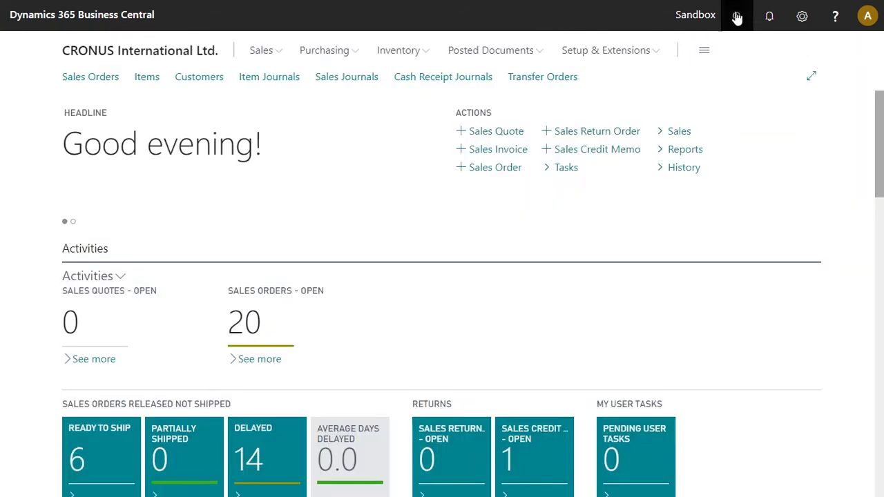
click(737, 15)
text(OUTJOUR)
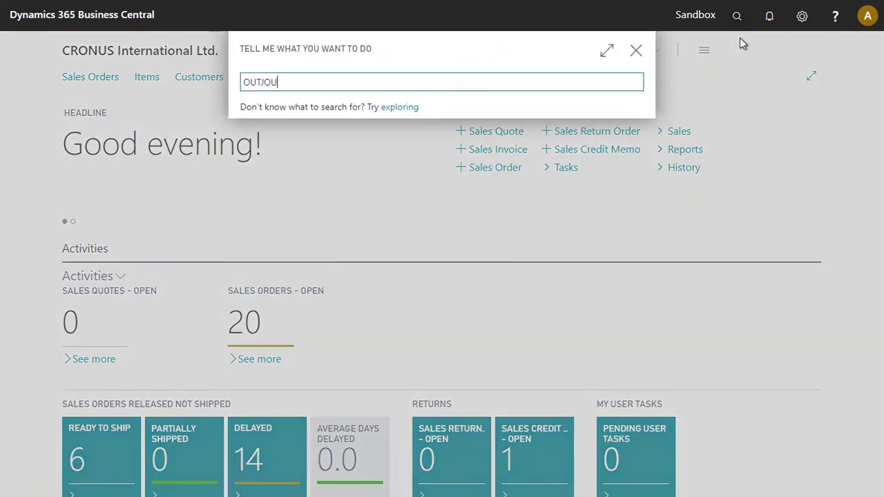
key(BackSpace)
key(BackSpace)
key(BackSpace)
text(PUT JOURNAL)
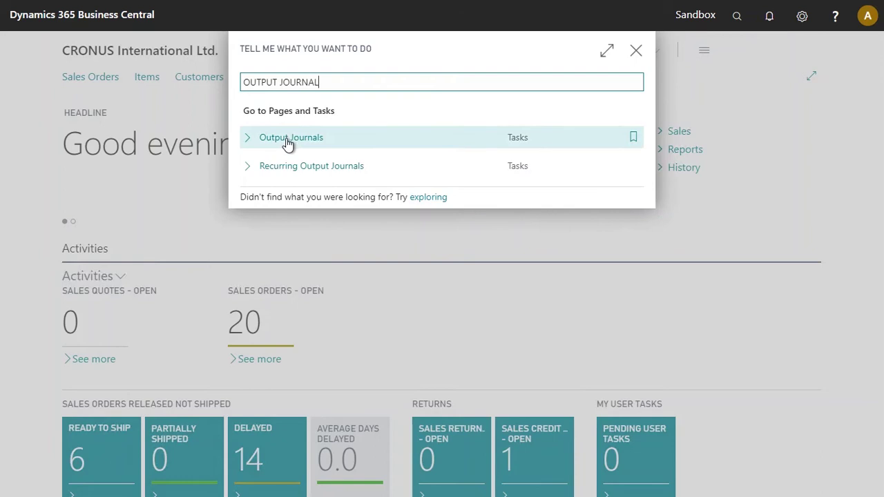
click(286, 142)
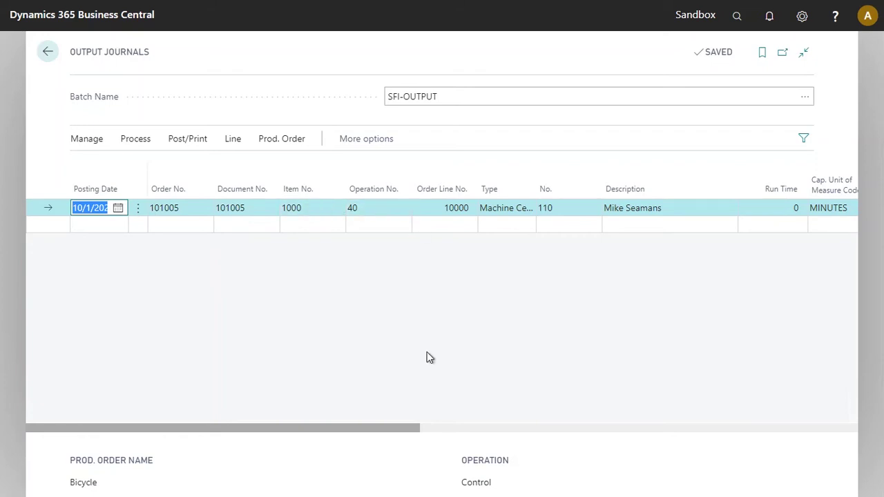
Step: Check the 3 PCS Output Quantity on the SFI-OUTPUT line, then post the journal
drag(414, 429, 582, 426)
drag(502, 428, 678, 429)
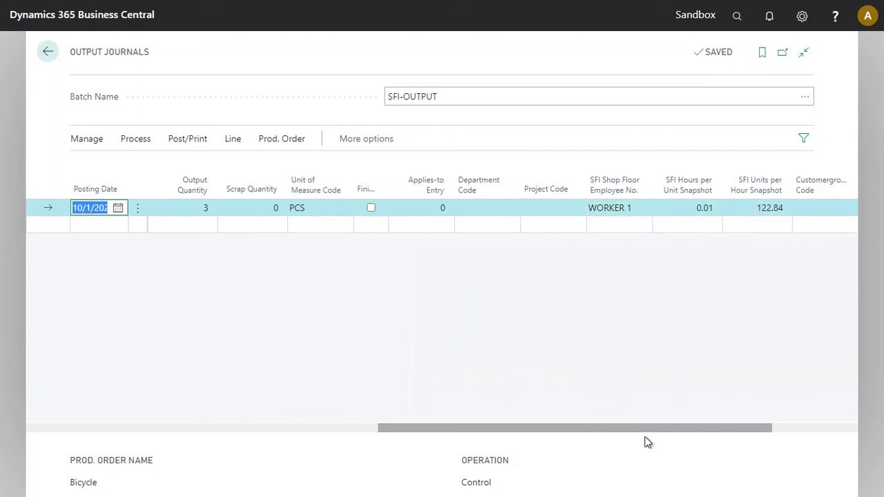
drag(647, 428, 516, 427)
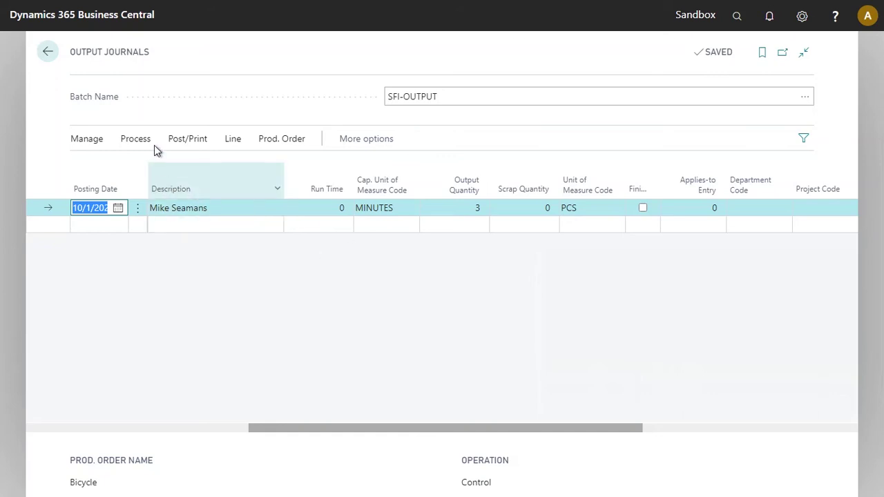
click(183, 141)
click(96, 167)
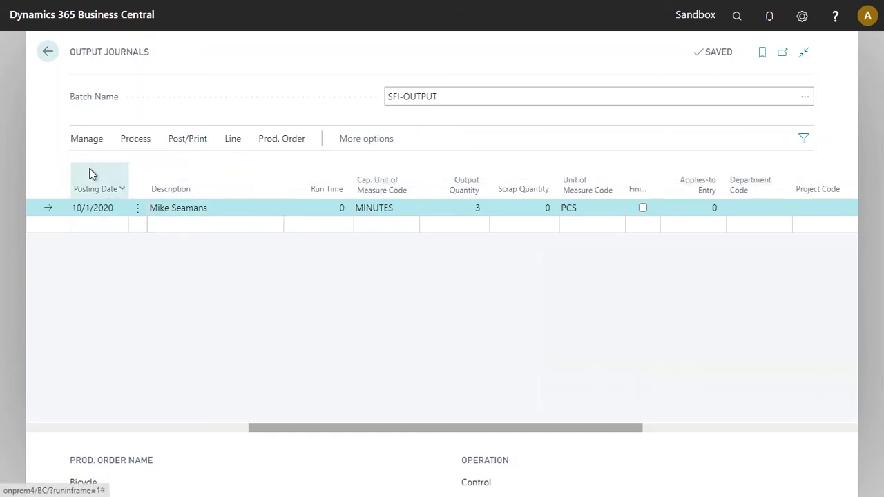
click(495, 292)
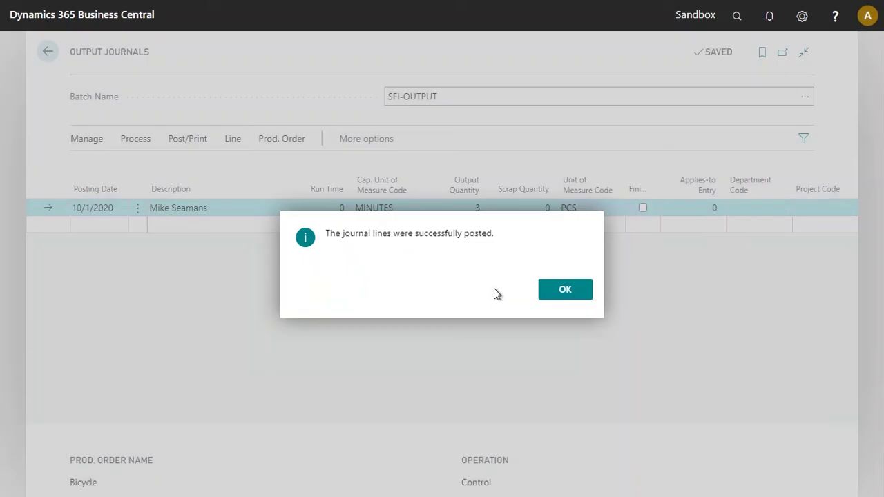
click(565, 290)
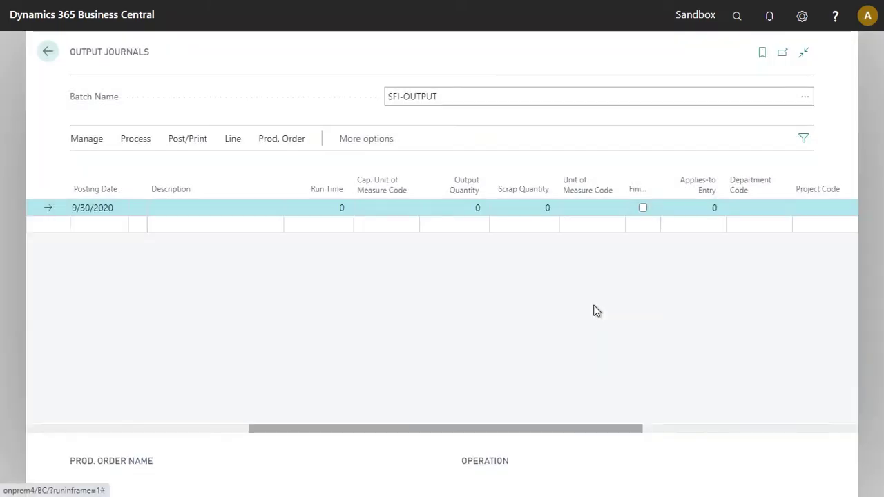
Step: Reopen Capacity Ledger Entries, review its columns, then return to the Role Center
click(52, 54)
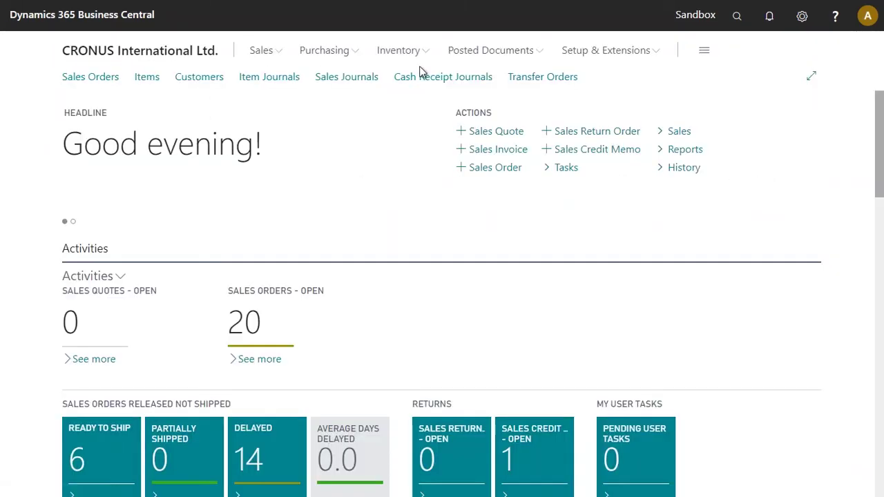
click(736, 26)
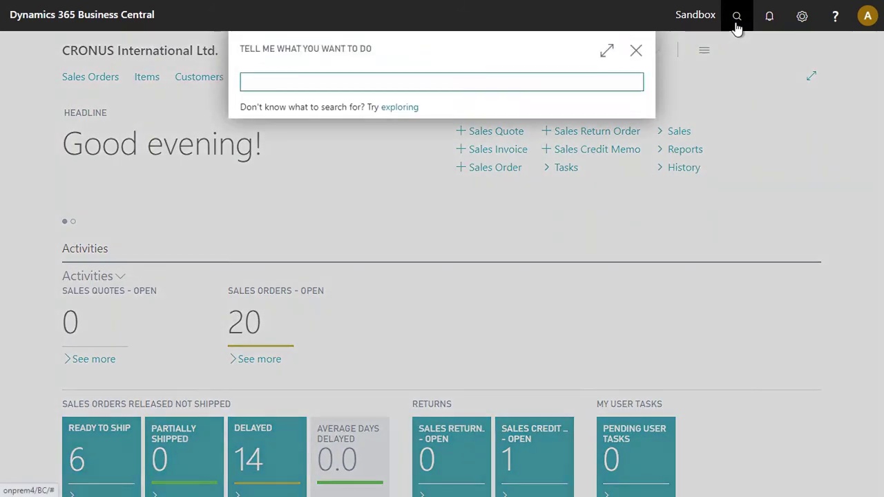
text(CAPACITY LEDG)
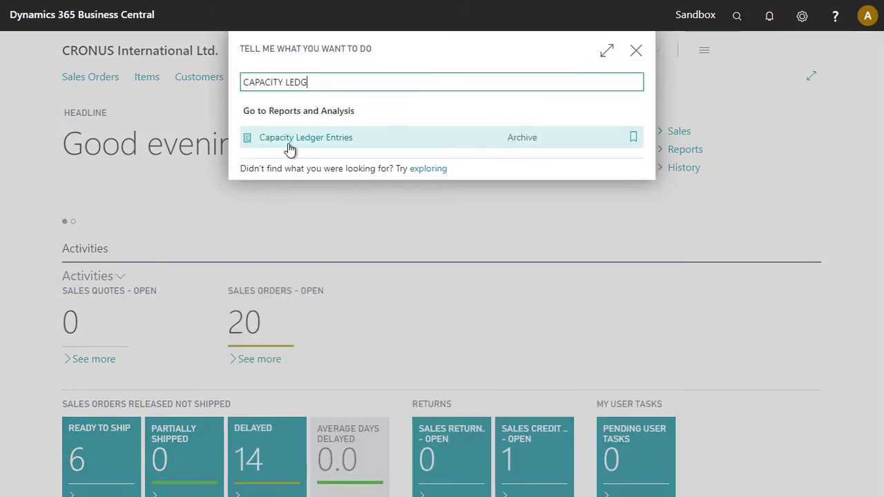
click(288, 138)
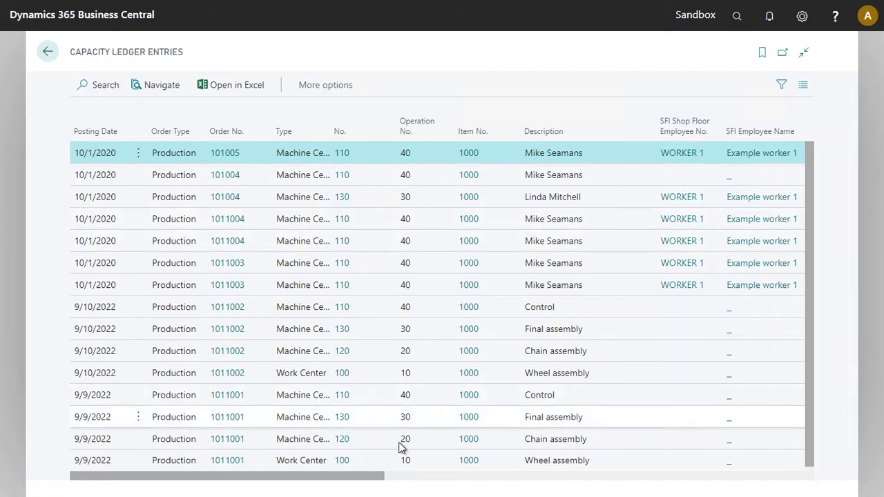
drag(376, 477, 631, 480)
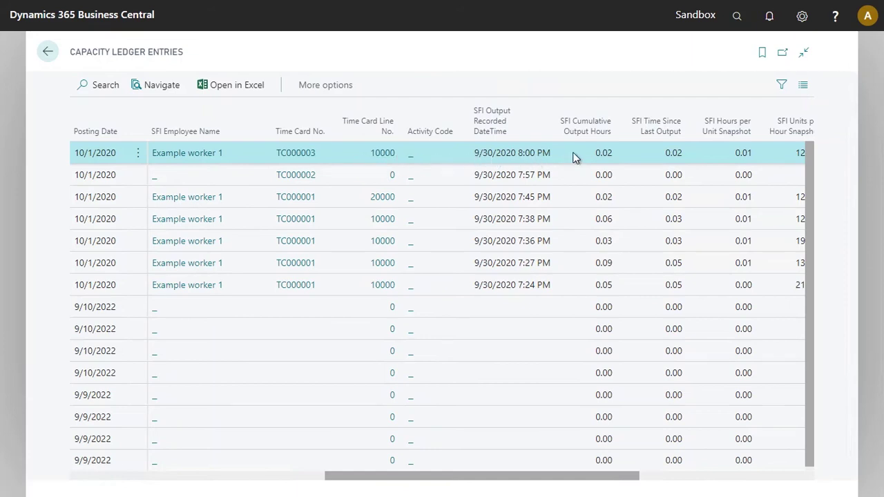
drag(414, 476, 95, 462)
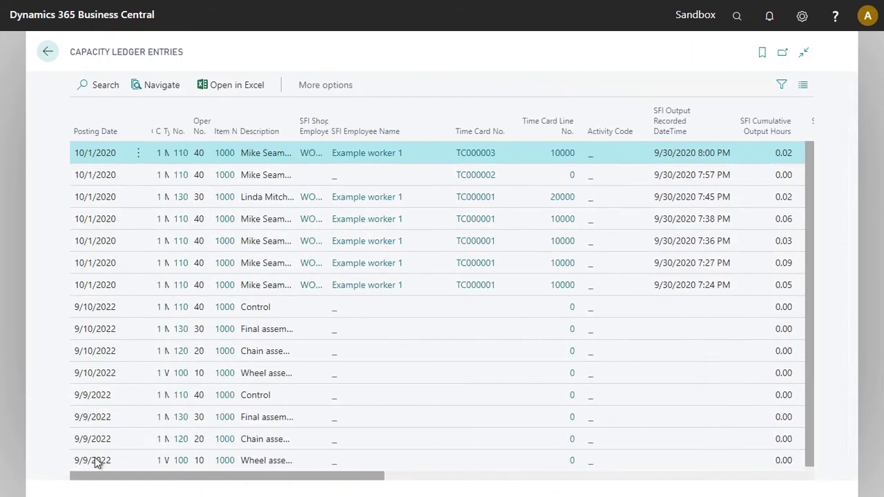
click(59, 52)
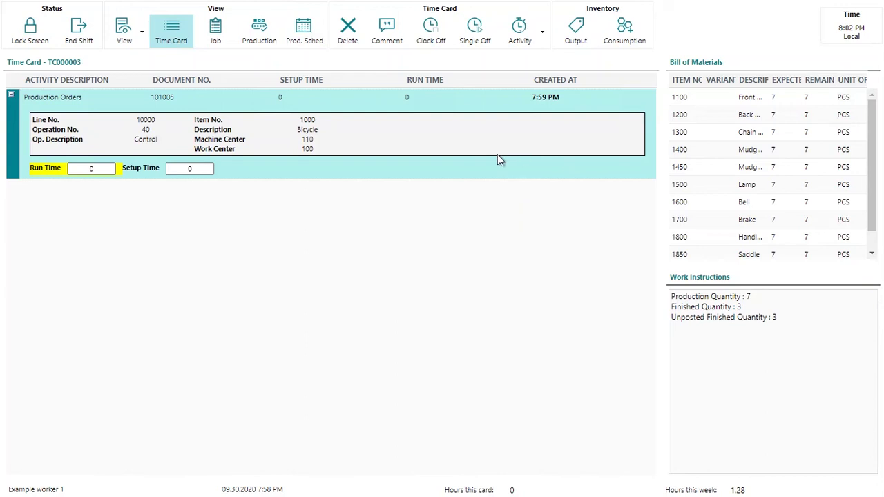
Step: Register and confirm 4 more output units for order 101005's Control operation
click(576, 36)
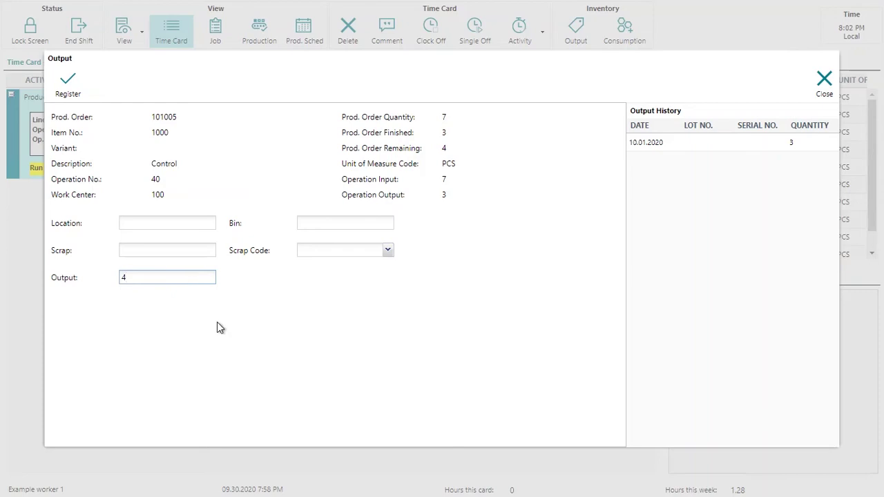
click(67, 85)
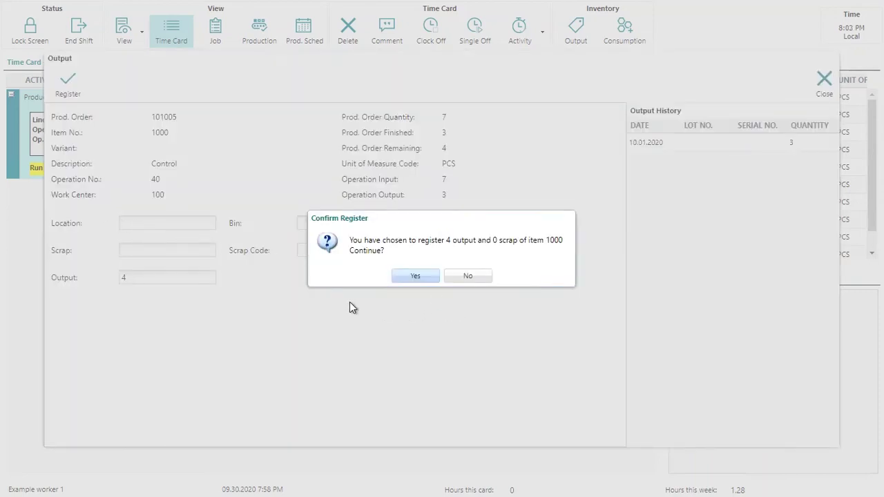
click(411, 276)
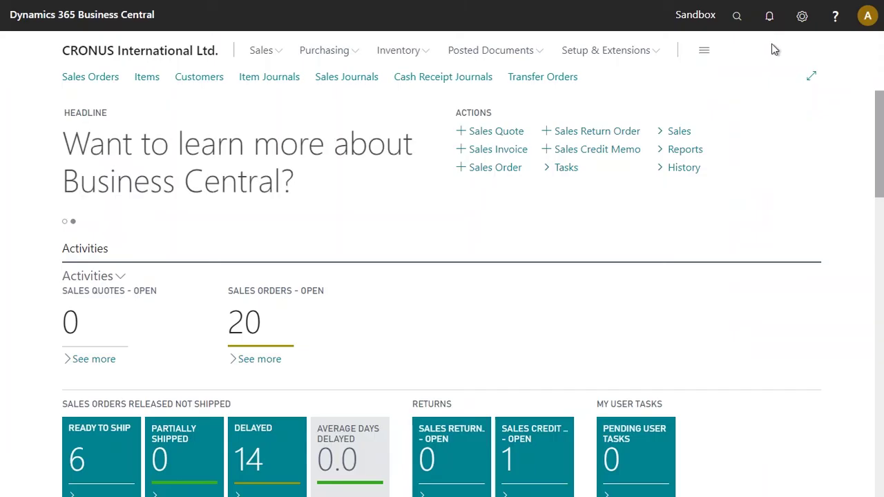
Step: Search 'Output Journal' and open the Output Journals page
click(737, 18)
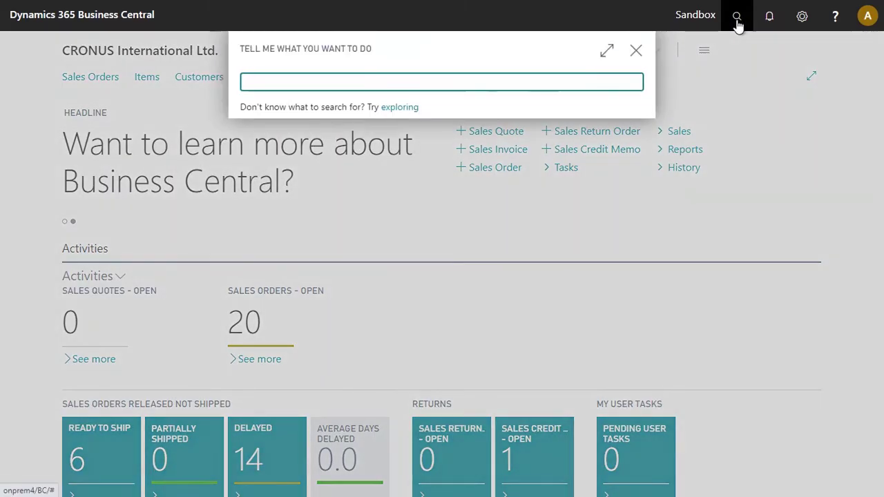
text(OUTPUT J)
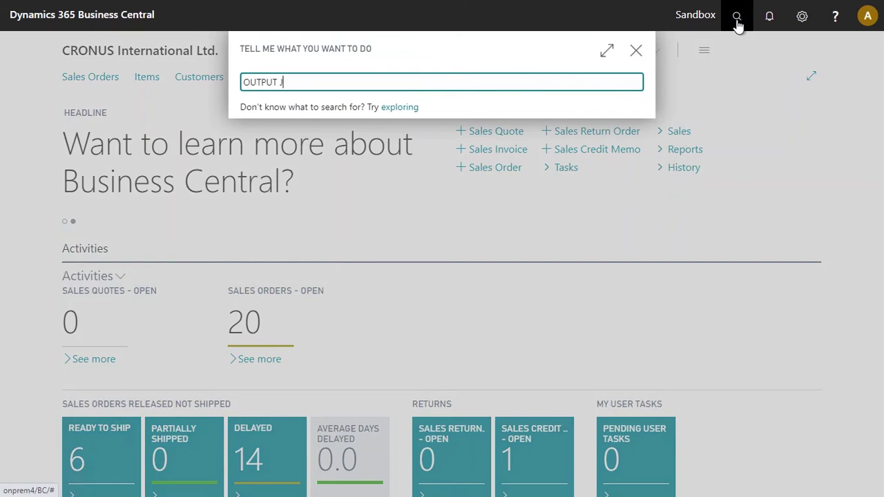
text(OURNAL)
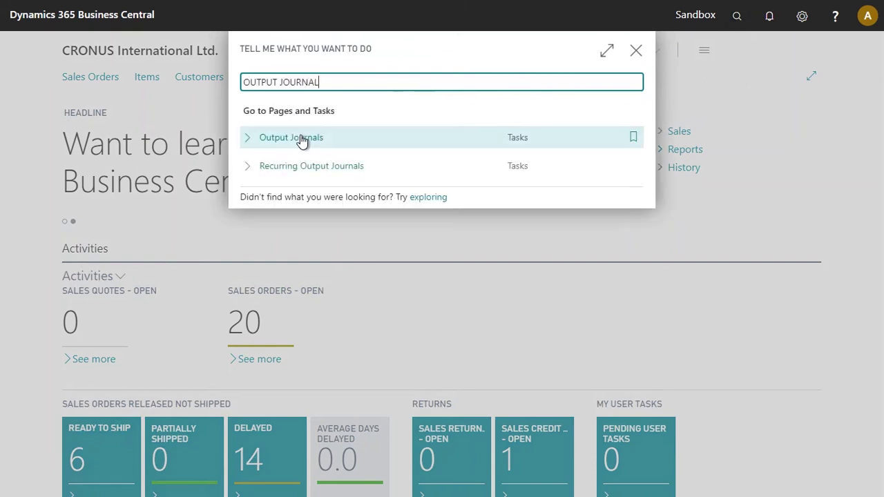
click(302, 138)
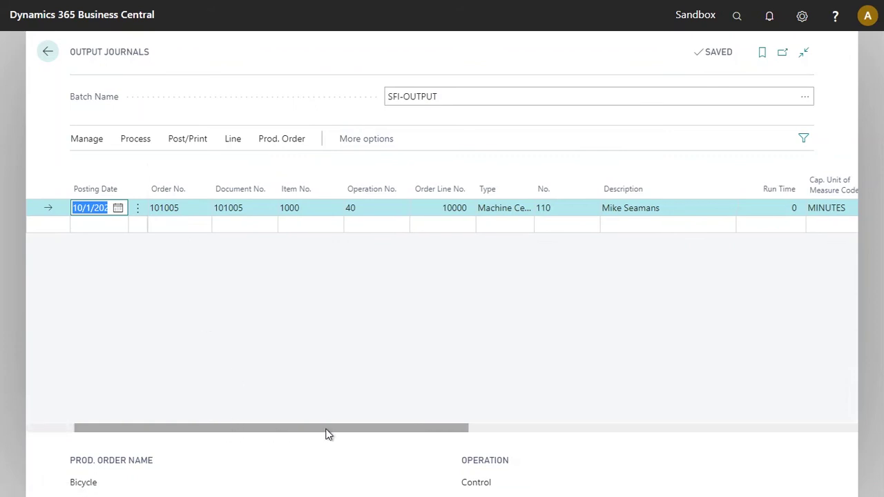
Step: Post the SFI-OUTPUT journal line of 4 PCS and return home
drag(328, 433, 473, 430)
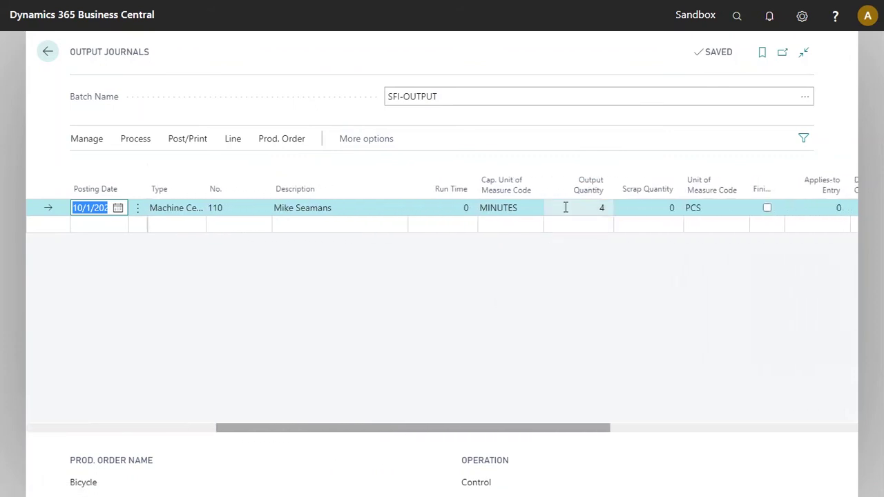
click(187, 142)
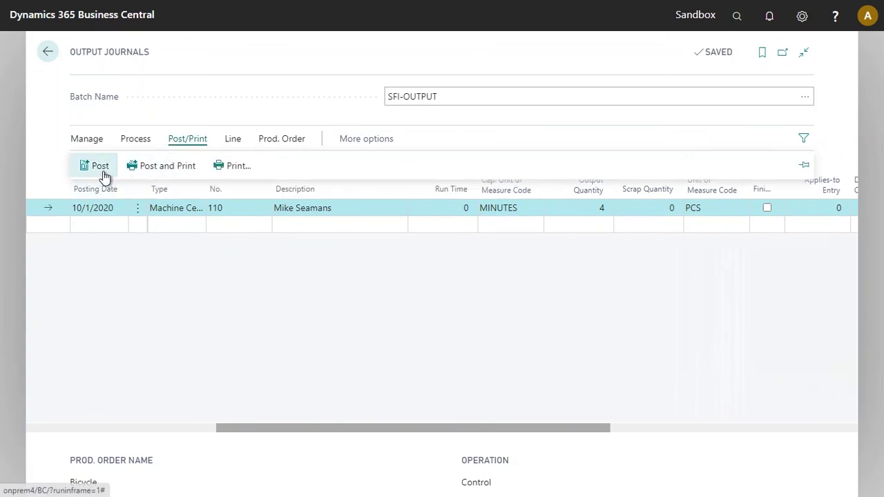
click(104, 175)
click(506, 289)
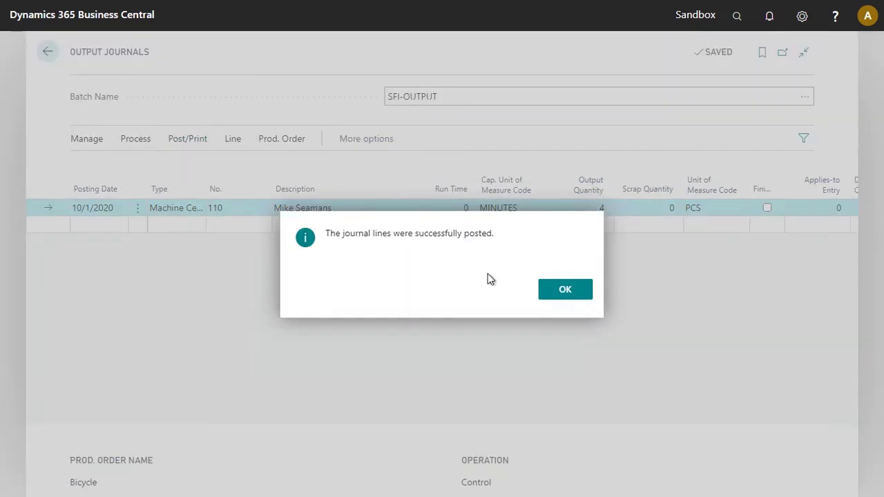
click(566, 292)
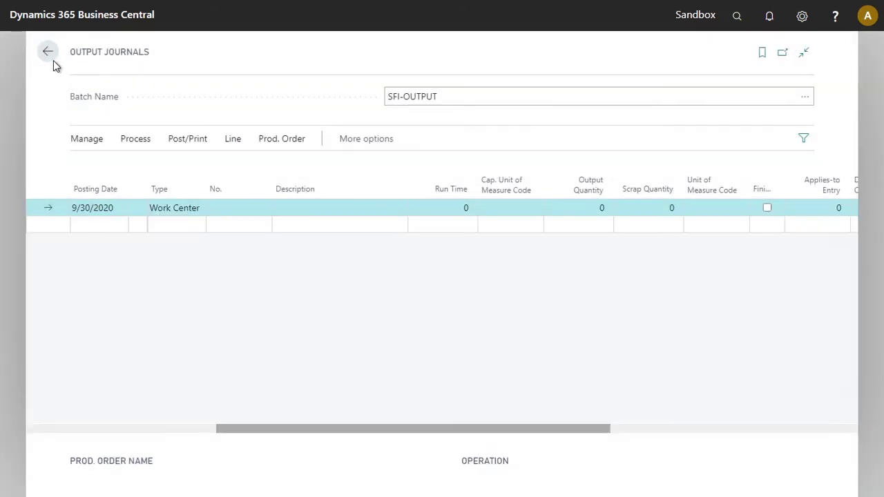
click(47, 53)
Step: Open Capacity Ledger Entries and scroll to the SFI output columns of order 101005's entries
click(737, 20)
text(c)
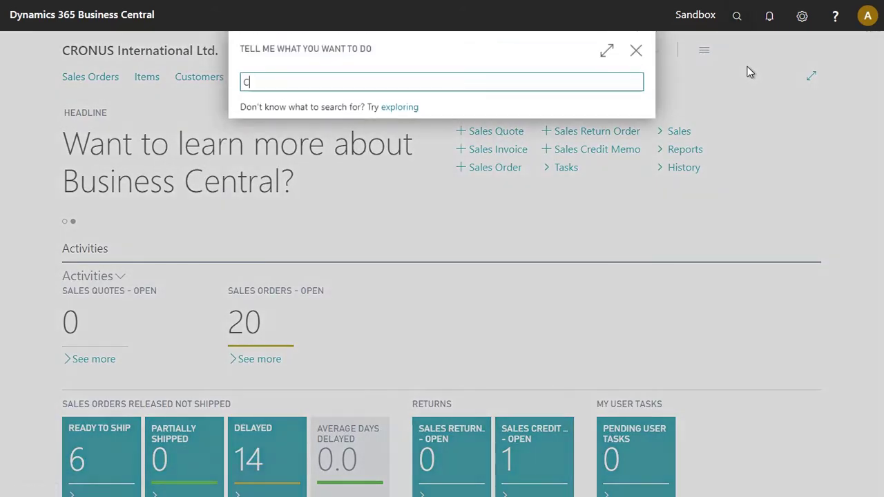
text(APACITRY LEDGER)
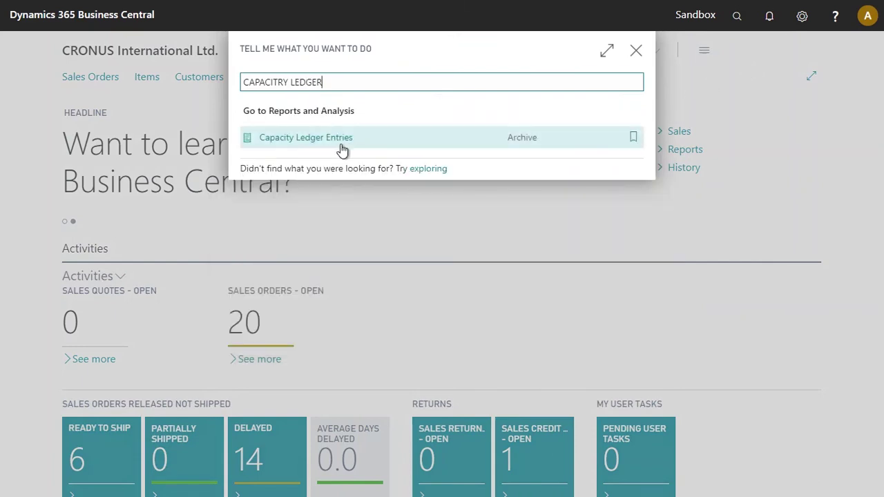
click(341, 145)
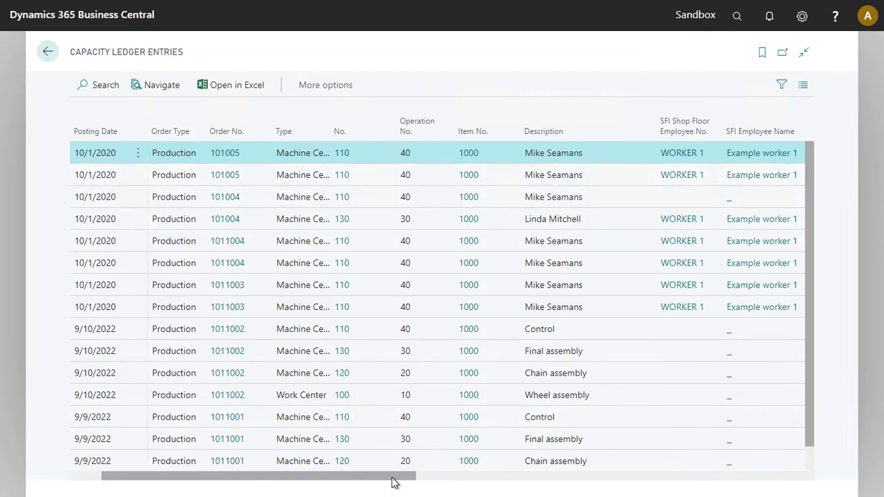
drag(392, 482, 545, 491)
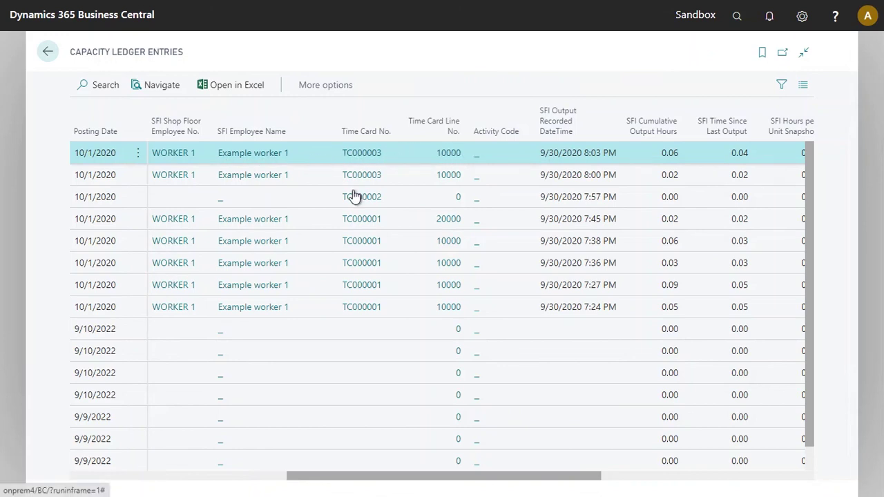
drag(491, 477, 595, 459)
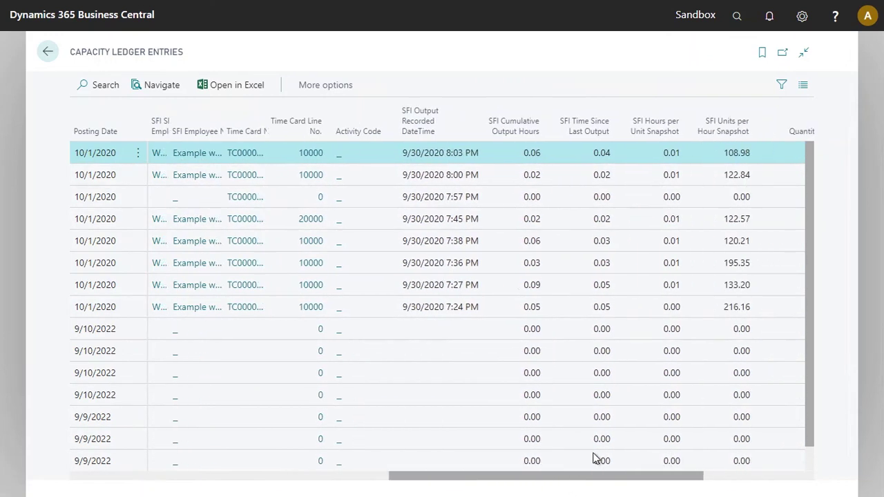